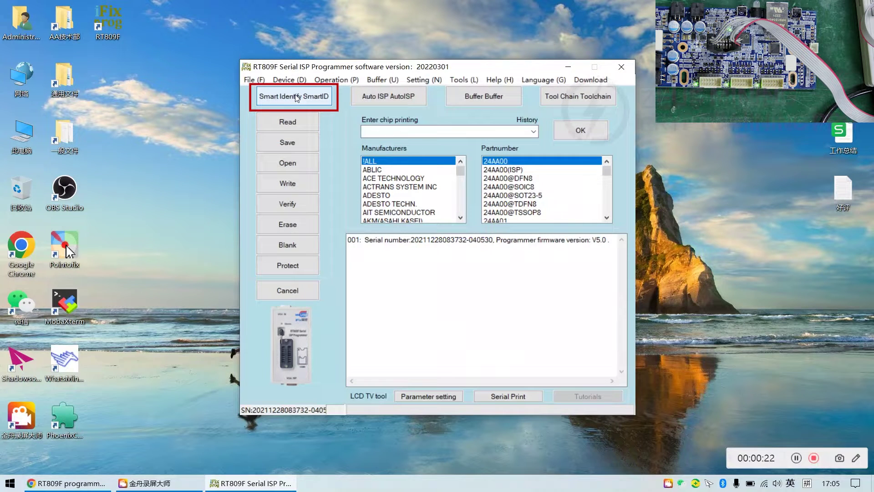
Smart-identify the flash chip as GD25LQ64B@SOP8-200 and bring up the firmware file browser
{"action": "left_click", "coordinate": [296, 97]}
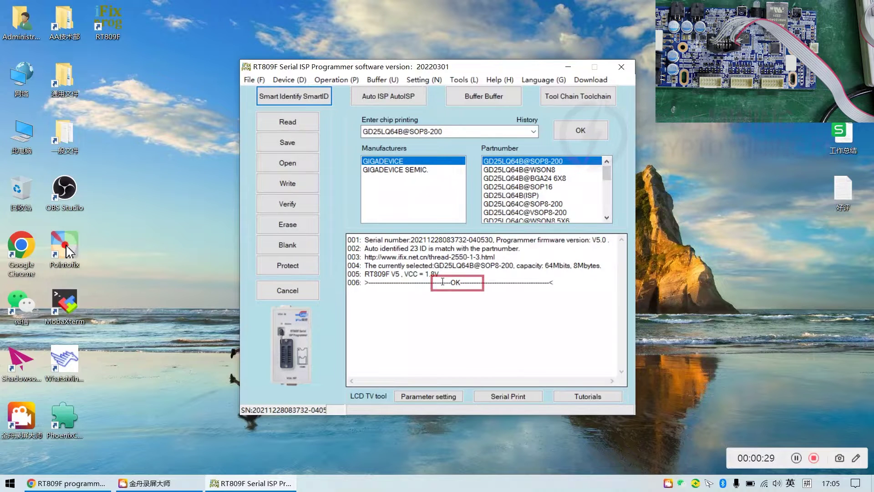
{"action": "left_click", "coordinate": [288, 163]}
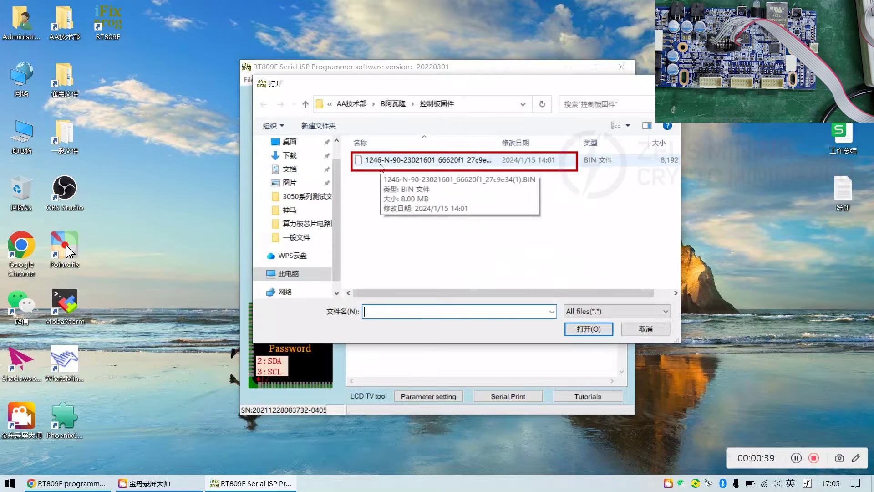
Load the control board BIN, write and verify it, then read the chip back
{"action": "double_click", "coordinate": [380, 166]}
{"action": "left_click", "coordinate": [295, 184]}
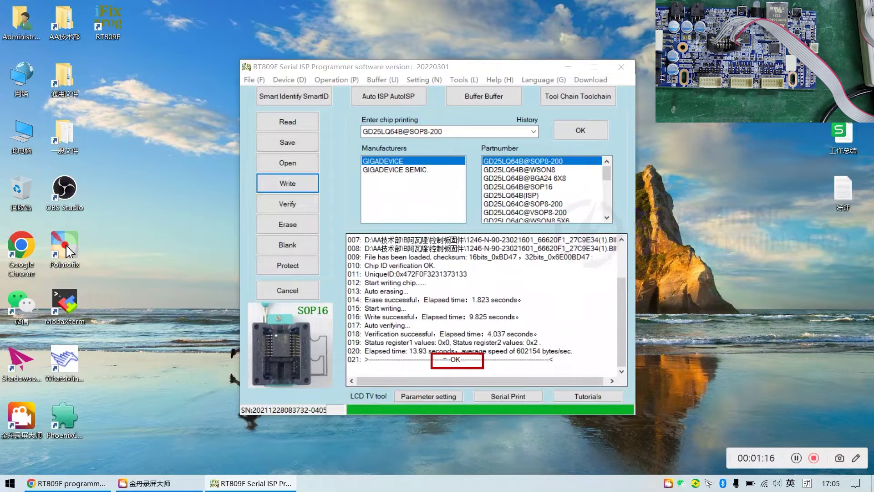
{"action": "left_click", "coordinate": [299, 203]}
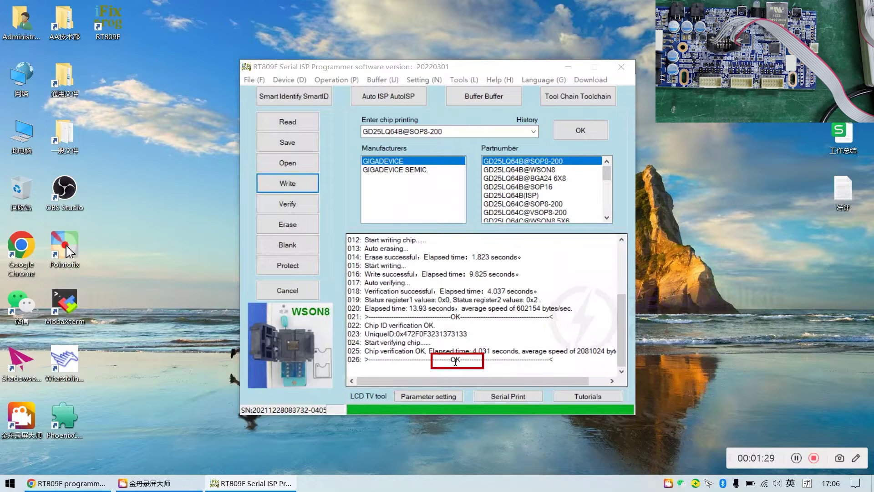
{"action": "left_click", "coordinate": [291, 122]}
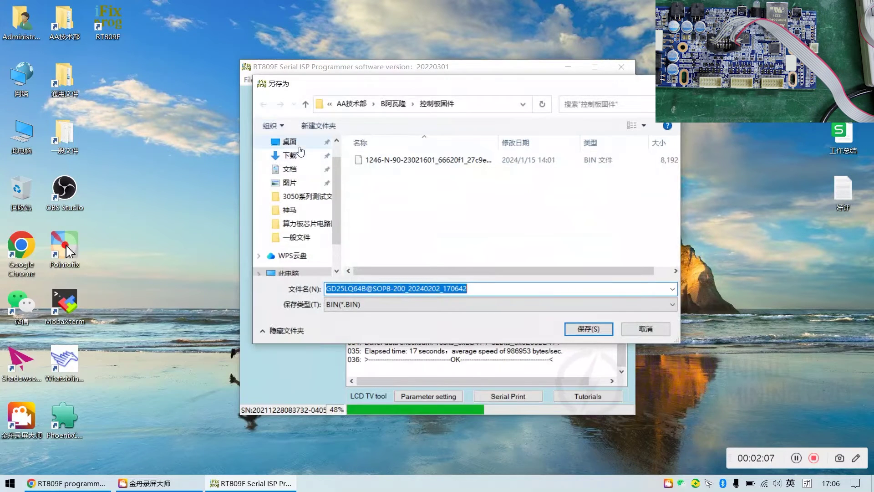
Save the read-back chip data to the Desktop as 1246.BIN
{"action": "left_click", "coordinate": [293, 144]}
{"action": "type", "text": "1246"}
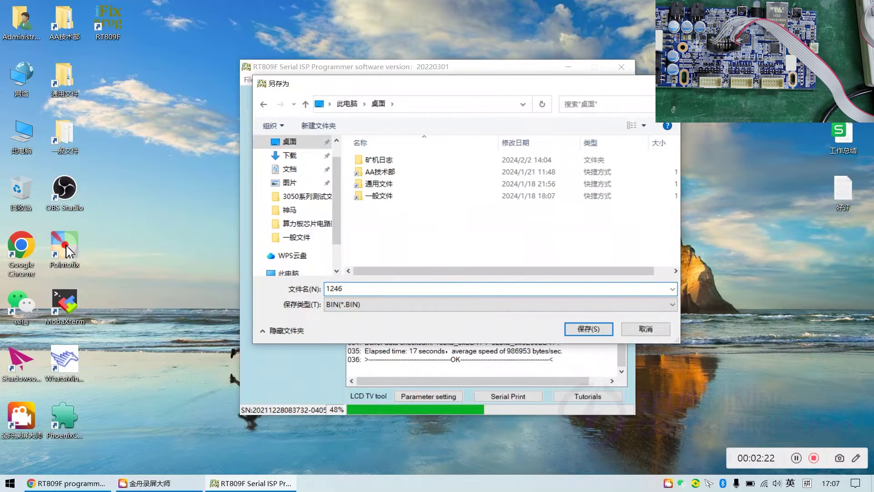
{"action": "left_click", "coordinate": [586, 330]}
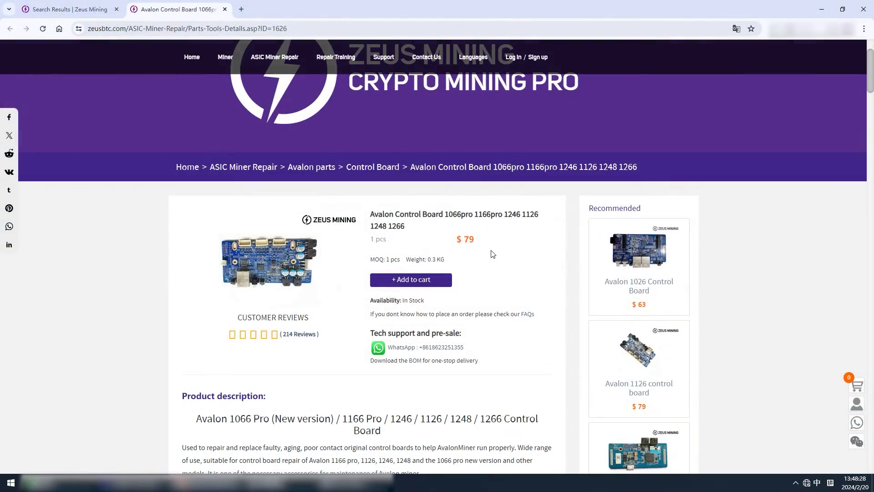
{"action": "scroll", "coordinate": [490, 269], "scroll_direction": "down", "scroll_amount": 3}
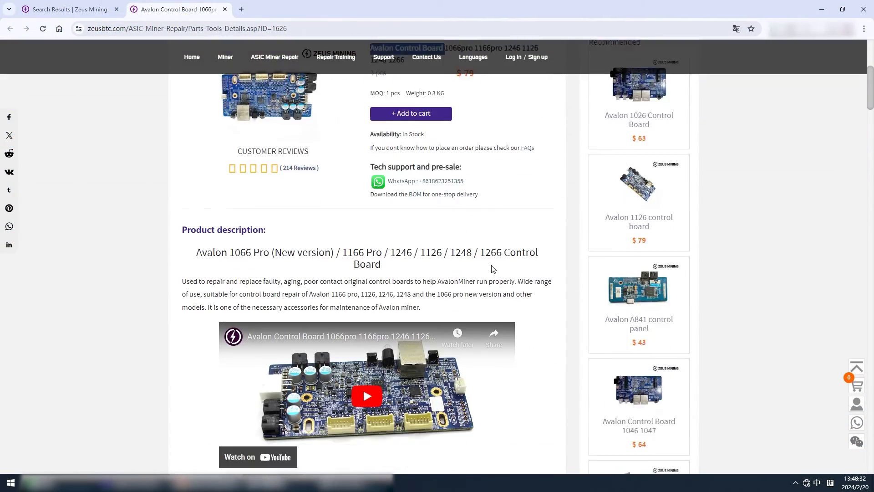
{"action": "scroll", "coordinate": [492, 269], "scroll_direction": "down", "scroll_amount": 2}
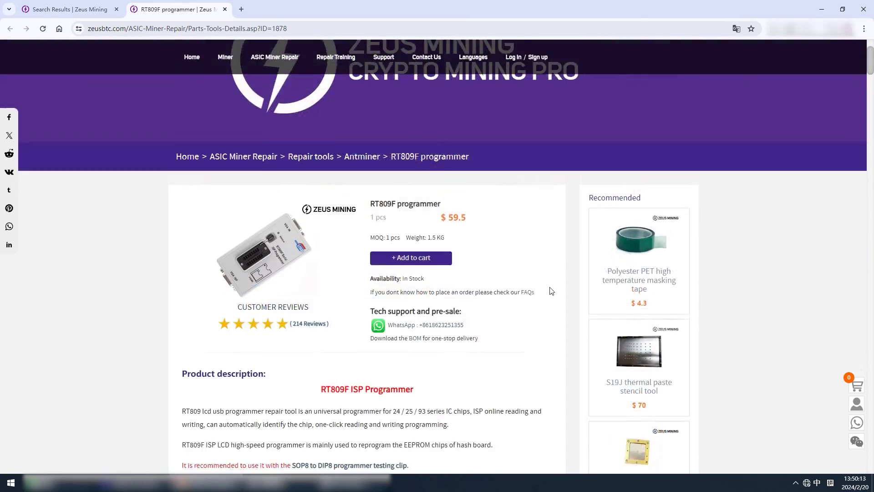